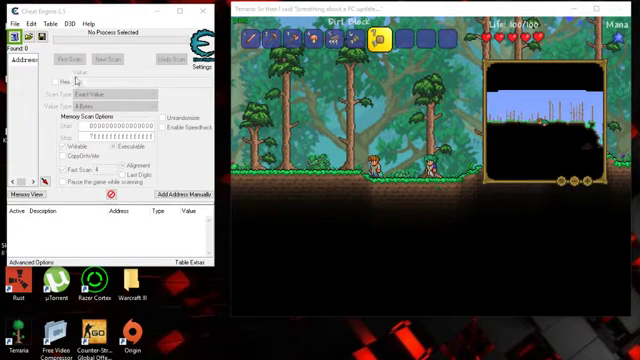
Step: Attach Cheat Engine to Terraria.exe from the process list
{"action": "left_click", "coordinate": [15, 36]}
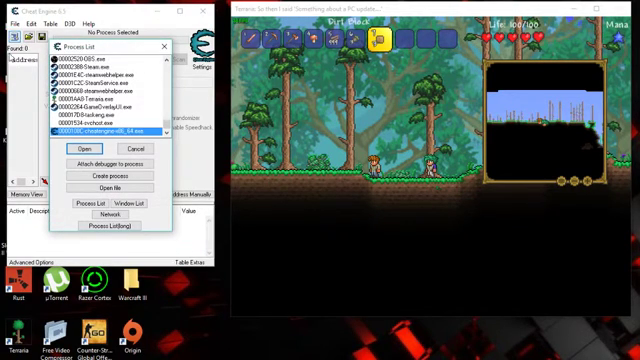
{"action": "left_click", "coordinate": [90, 98]}
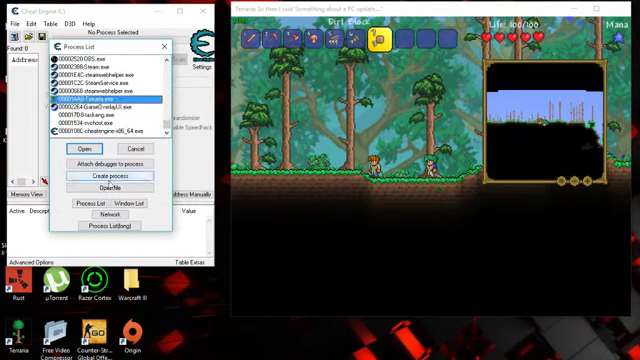
{"action": "left_click", "coordinate": [84, 148]}
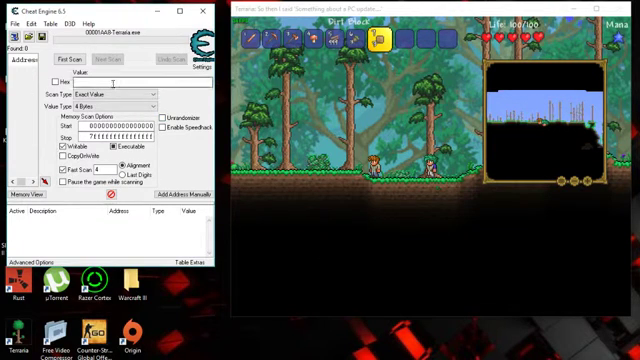
Step: Equip the copper pickaxe in Terraria and dig into the ground for dirt blocks
{"action": "left_click", "coordinate": [508, 209]}
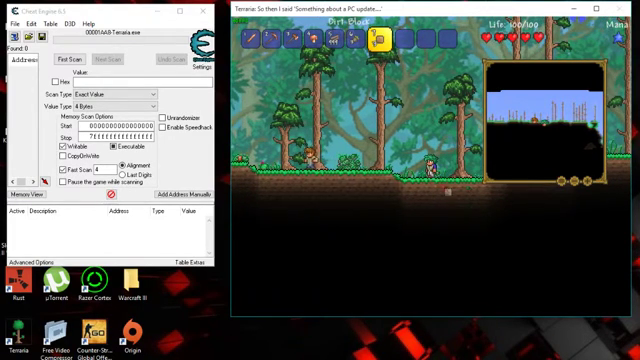
{"action": "scroll", "coordinate": [430, 120], "scroll_direction": "up", "scroll_amount": 3}
{"action": "scroll", "coordinate": [430, 120], "scroll_direction": "up", "scroll_amount": 2}
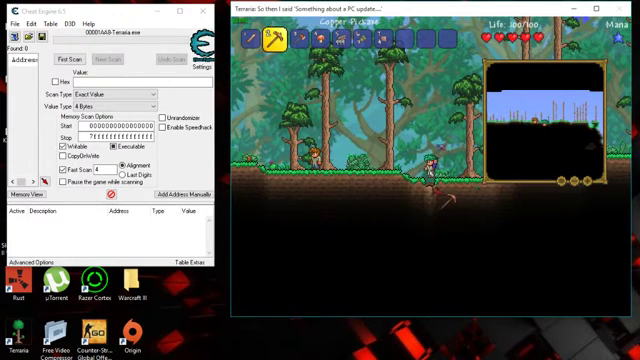
{"action": "left_click_drag", "start_coordinate": [440, 185], "coordinate": [440, 190]}
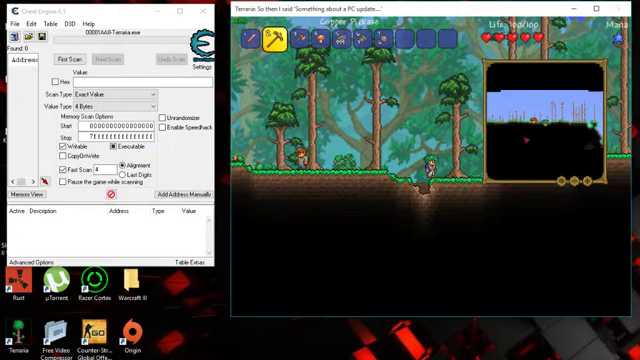
Step: Run a first exact-value scan for 6, finding about 22,060 addresses
{"action": "left_click", "coordinate": [142, 80]}
{"action": "type", "text": "6"}
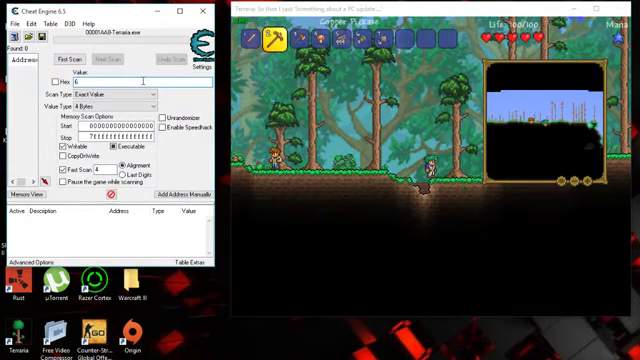
{"action": "left_click", "coordinate": [69, 59]}
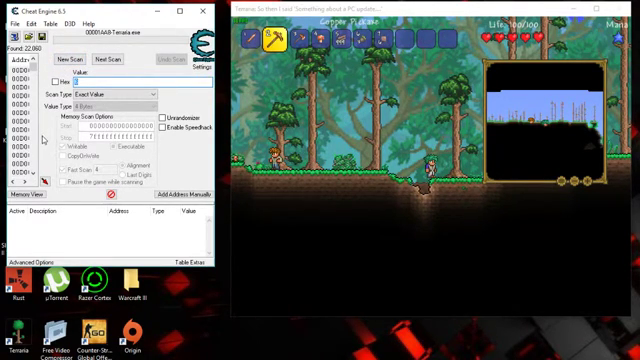
Step: Walk the character right in Terraria and mine more dirt blocks
{"action": "left_click", "coordinate": [368, 90]}
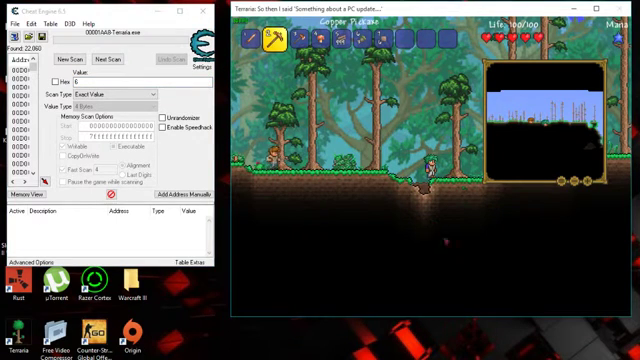
{"action": "key", "text": "d"}
{"action": "key", "text": "d"}
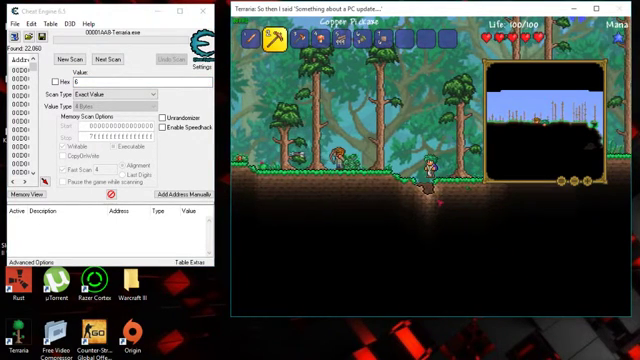
{"action": "key", "text": "d"}
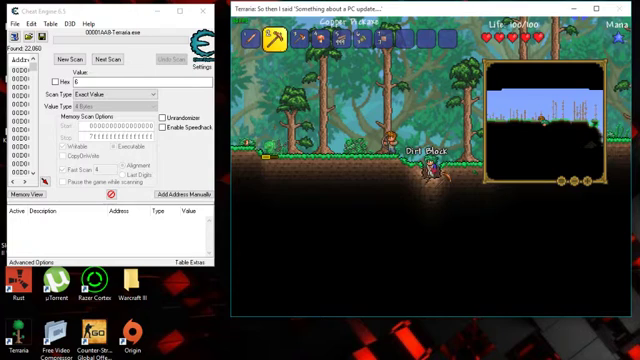
{"action": "left_click_drag", "start_coordinate": [450, 185], "coordinate": [450, 185]}
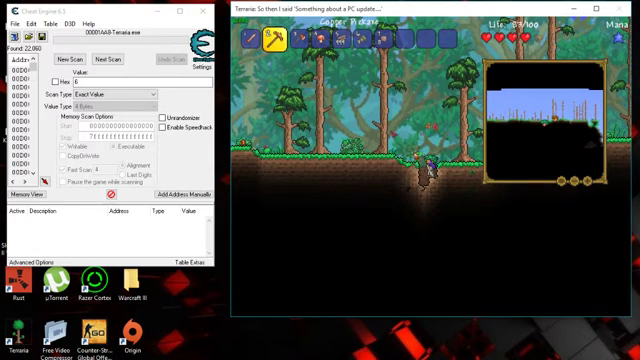
Step: Run a next scan for 8, leaving 10 addresses, and select all of them
{"action": "left_click", "coordinate": [131, 82]}
{"action": "type", "text": "8"}
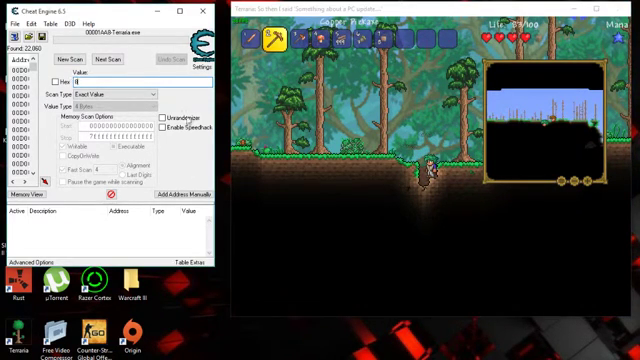
{"action": "left_click", "coordinate": [107, 59]}
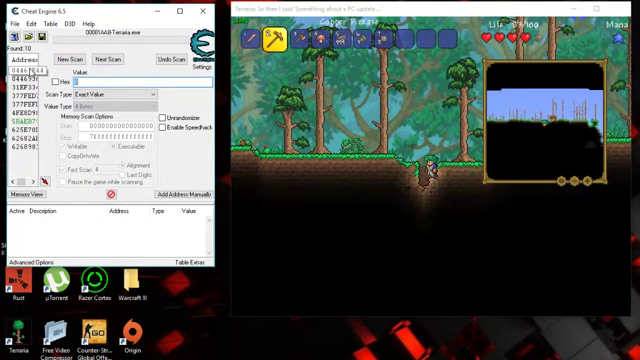
{"action": "left_click", "coordinate": [22, 66]}
{"action": "left_click", "coordinate": [25, 147], "text": "shift"}
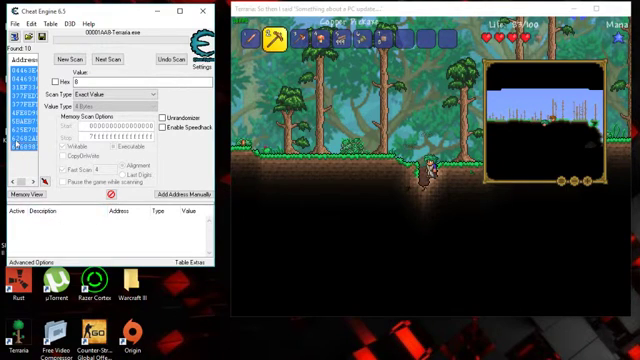
Step: Add the 10 selected addresses to the cheat table and begin editing their value
{"action": "right_click", "coordinate": [18, 143]}
{"action": "left_click", "coordinate": [60, 147]}
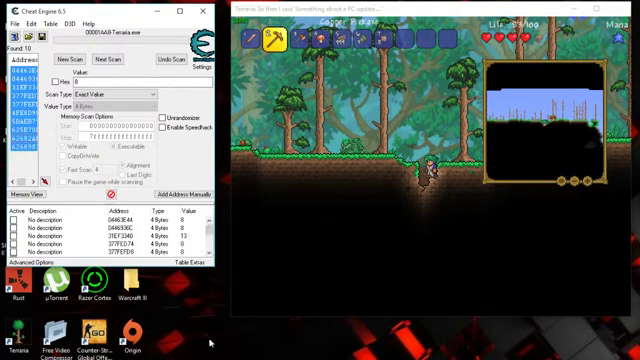
{"action": "left_click", "coordinate": [118, 219]}
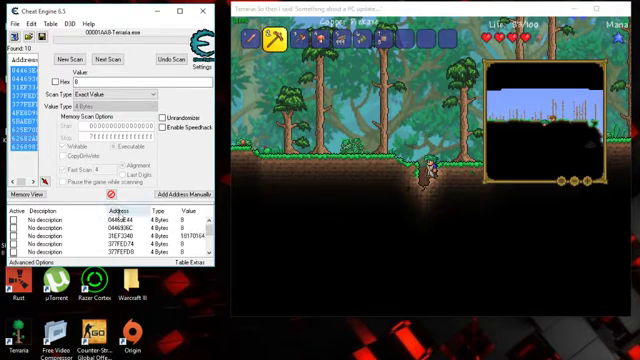
{"action": "left_click", "coordinate": [118, 219]}
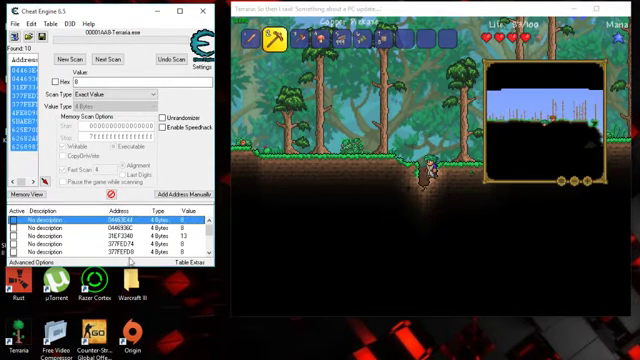
{"action": "scroll", "coordinate": [130, 238], "scroll_direction": "down", "scroll_amount": 2}
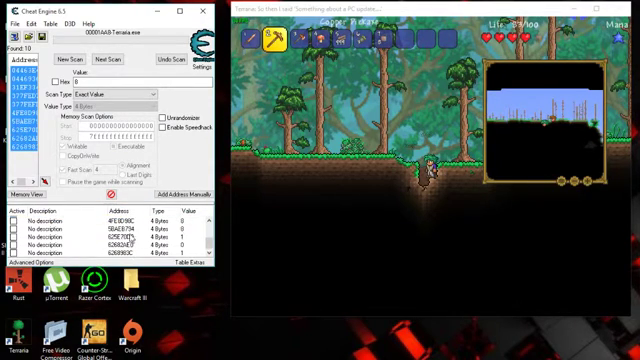
{"action": "left_click", "coordinate": [131, 252], "text": "shift"}
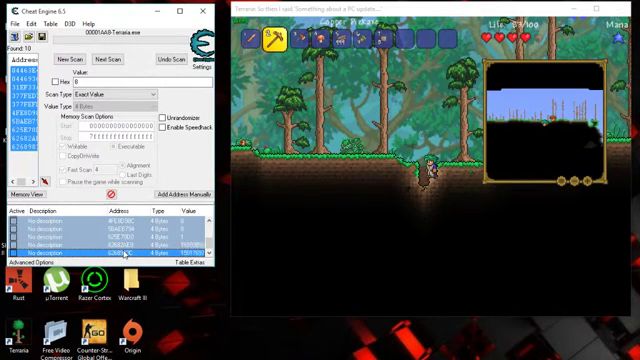
{"action": "double_click", "coordinate": [131, 252]}
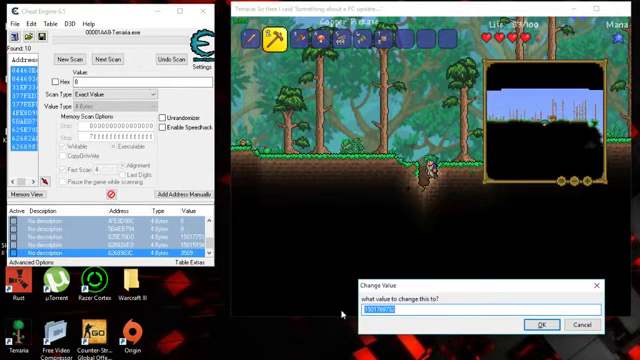
Step: Change the selected entries' value to 999, then check the dirt stack in Terraria
{"action": "key", "text": "BackSpace"}
{"action": "type", "text": "999"}
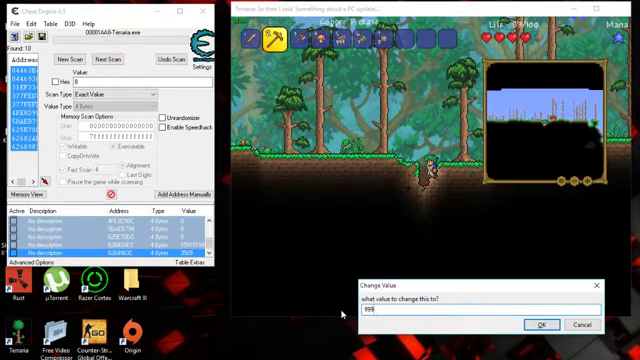
{"action": "key", "text": "Return"}
{"action": "left_click", "coordinate": [492, 232]}
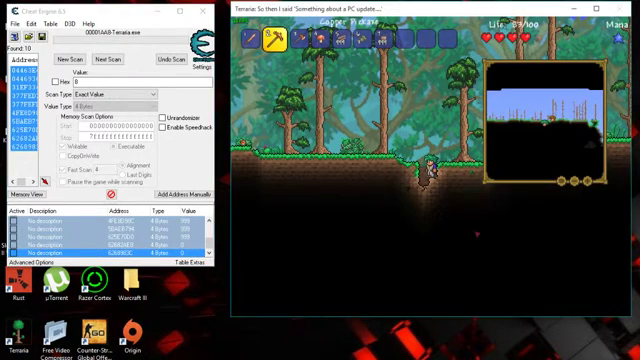